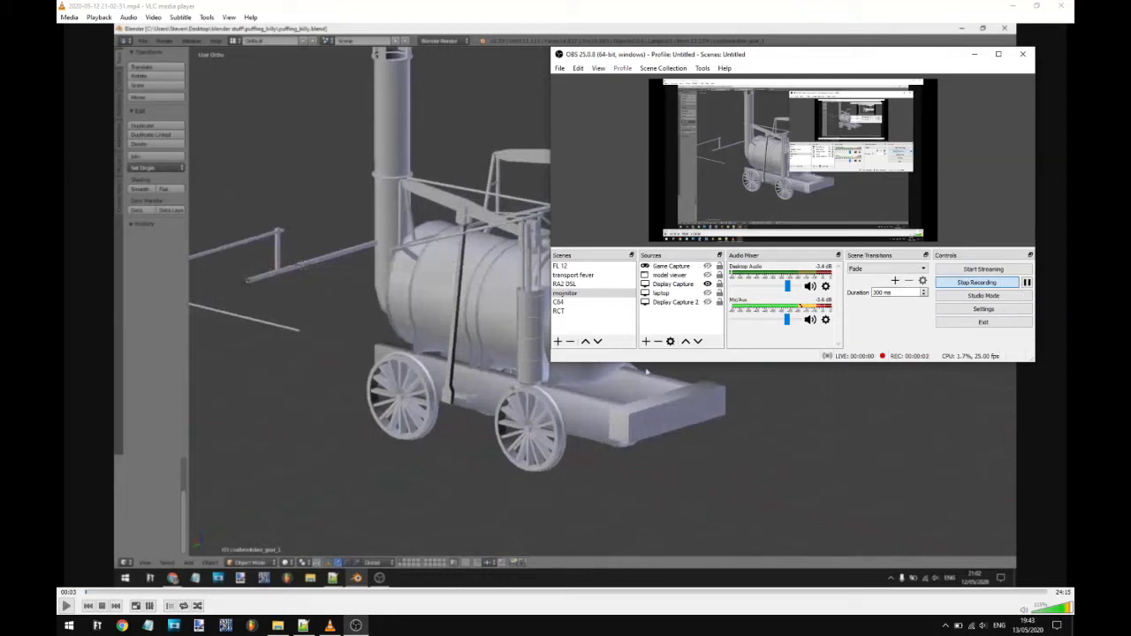
Step: Lower the video's playback volume to 100%
scroll(434, 237, up, 1)
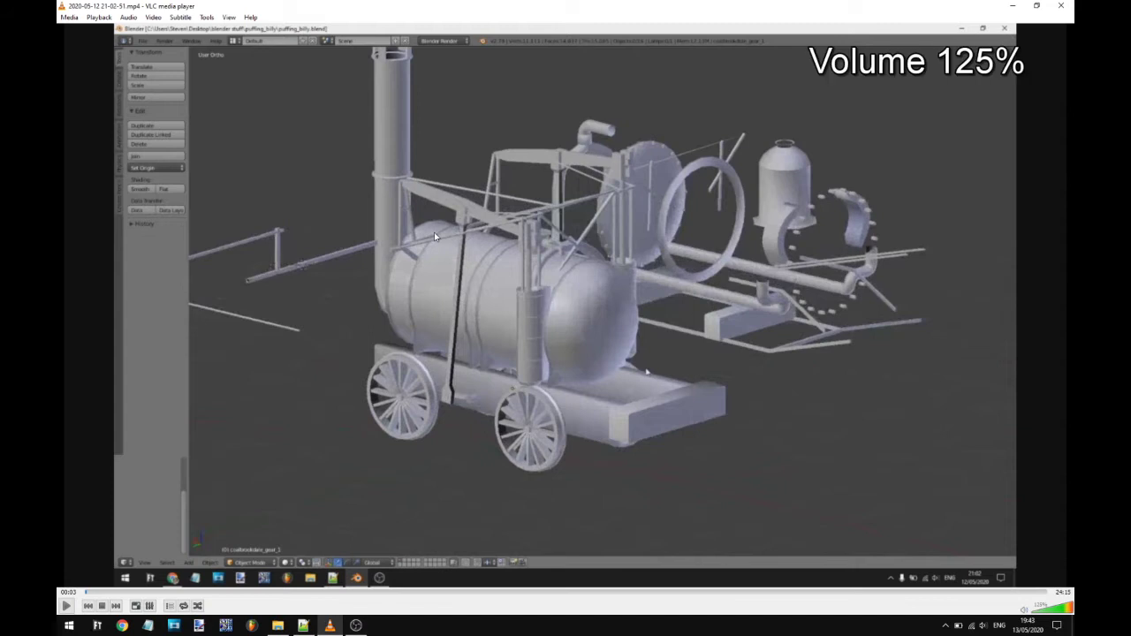
scroll(435, 237, down, 2)
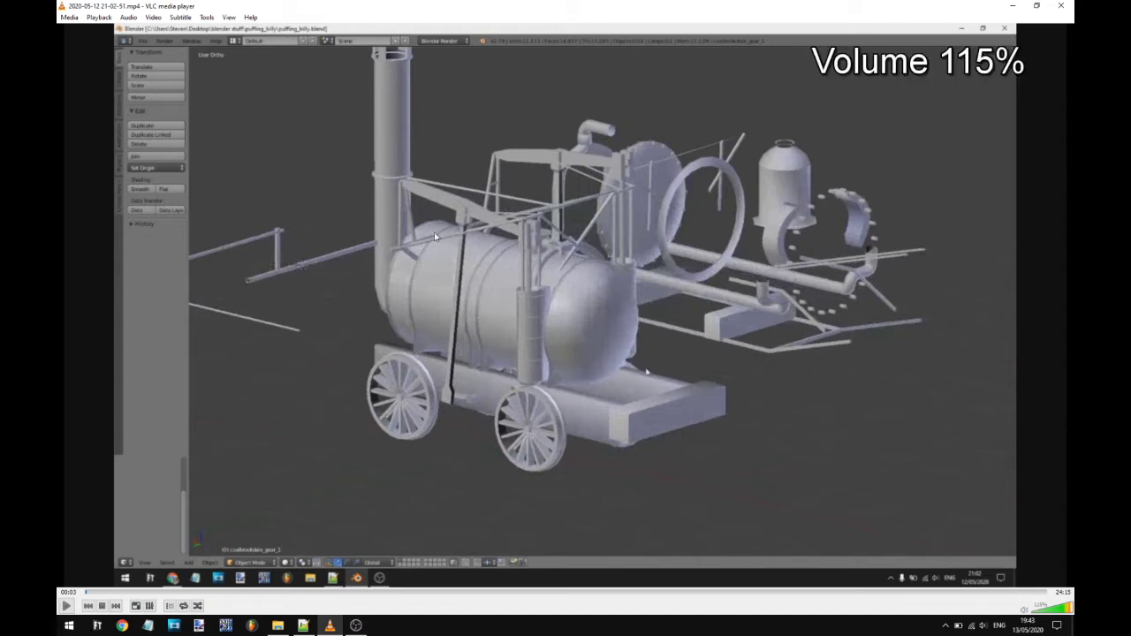
scroll(435, 237, down, 1)
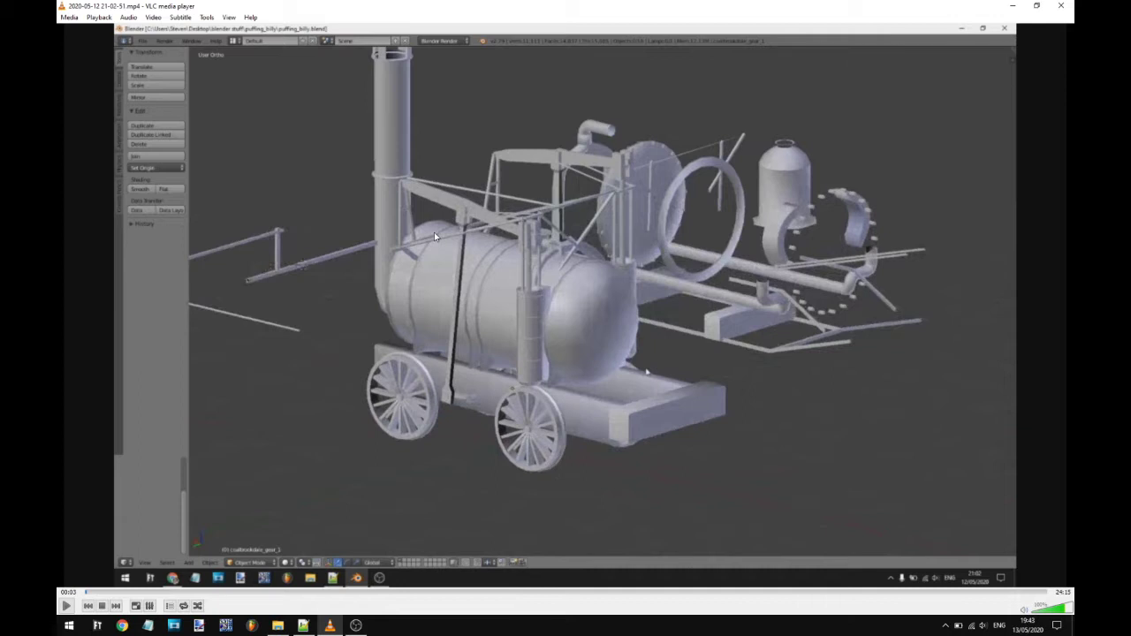
Step: Speed the video up to 5.40x and step the playback rate back down to a slower pace
key(bracketright)
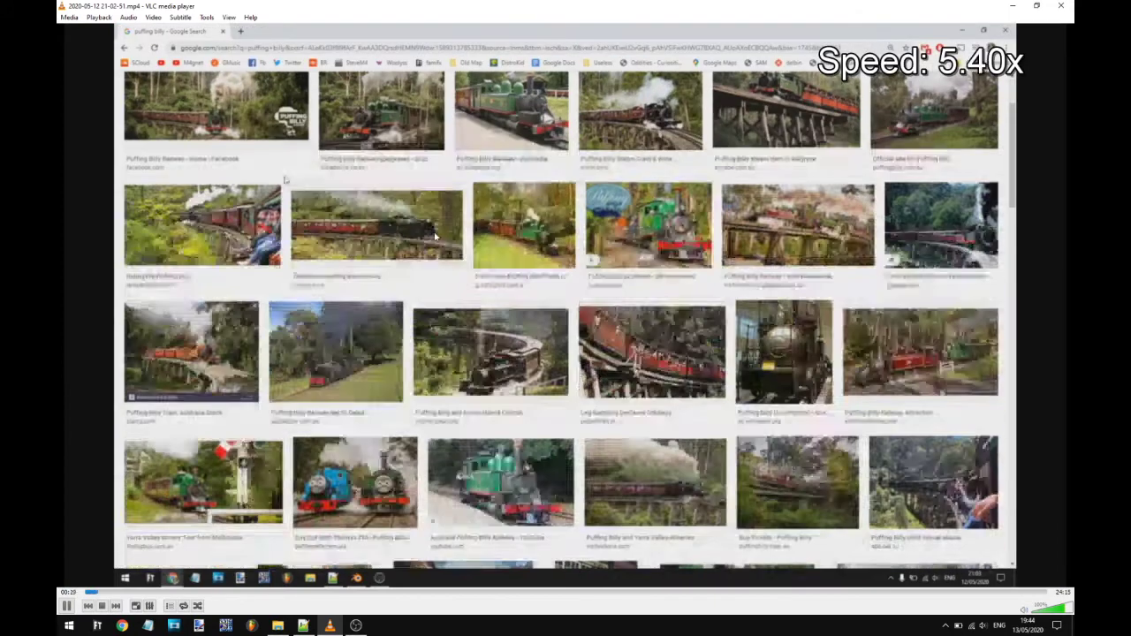
key(bracketleft)
key(bracketleft)
key(bracketleft)
key(bracketleft)
key(bracketleft)
key(bracketleft)
key(bracketleft)
key(bracketleft)
key(bracketleft)
key(bracketleft)
key(bracketleft)
key(bracketleft)
key(bracketleft)
key(bracketleft)
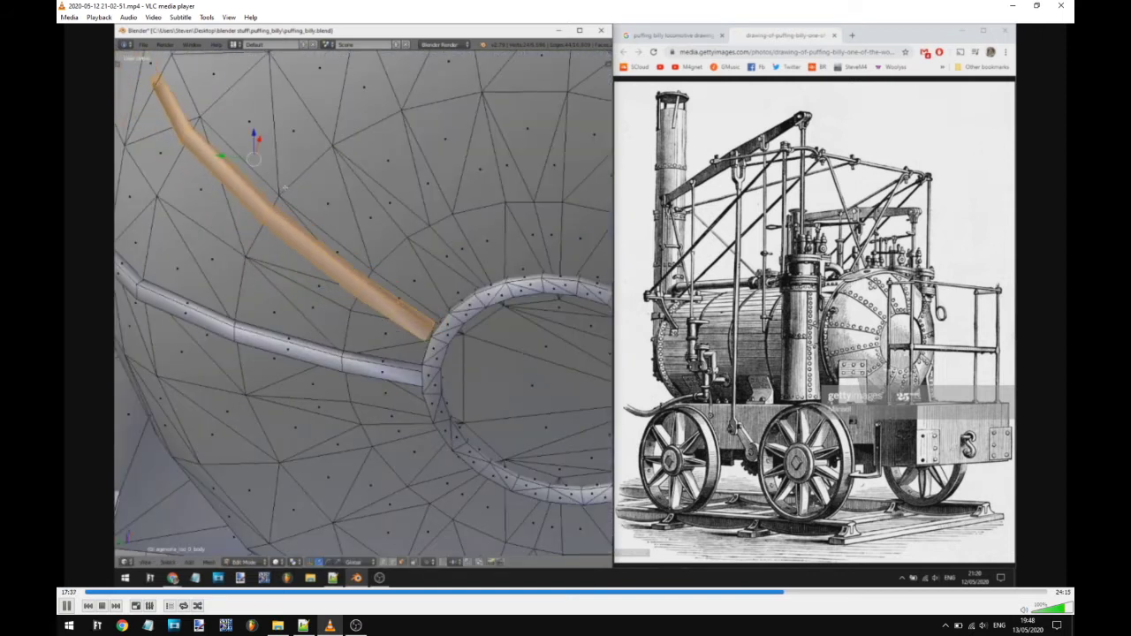
Step: Adjust the playback volume to 100% during the boiler-strap modelling section
key(ctrl+Up)
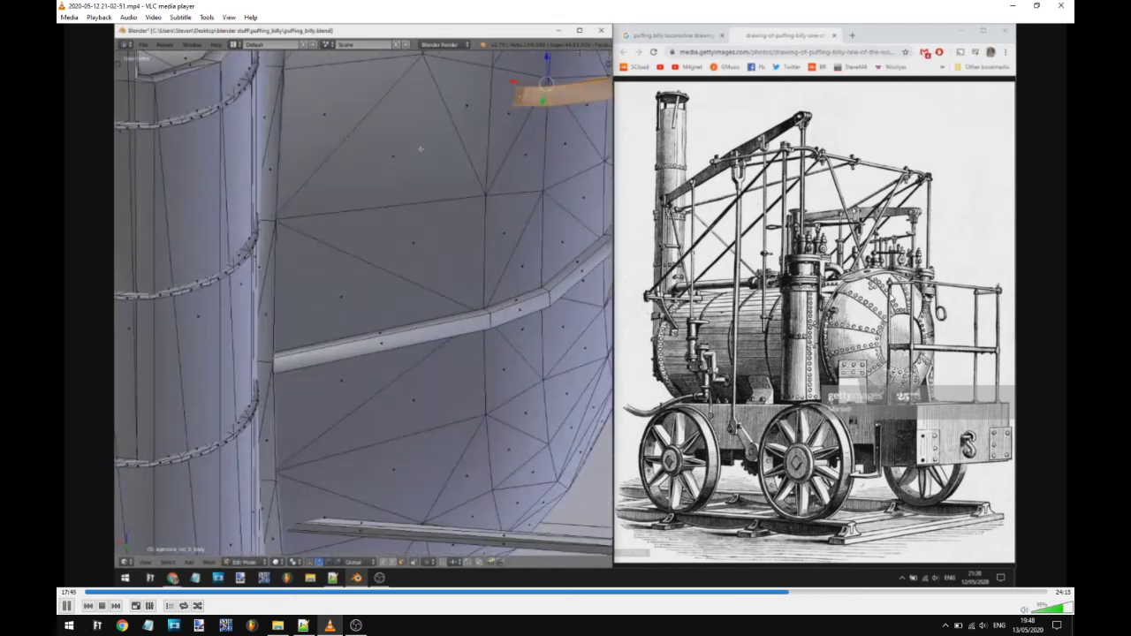
key(ctrl+Up)
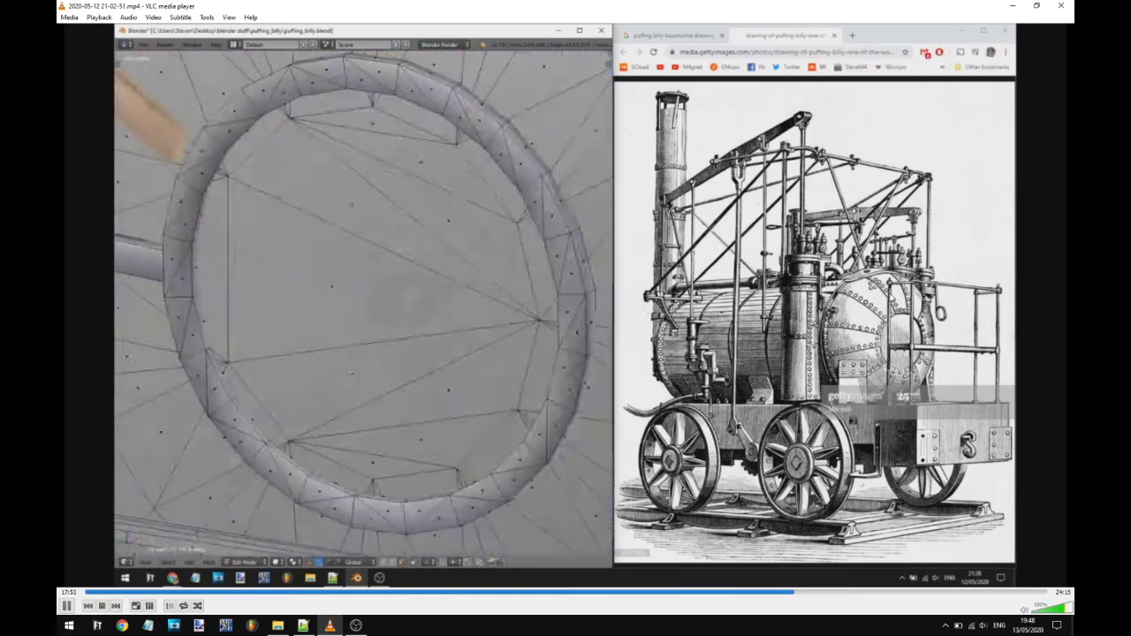
Step: Increase the video's playback speed to 8.50x to race through the boiler-strap modelling
key(bracketright)
key(bracketright)
key(bracketright)
key(bracketright)
key(bracketright)
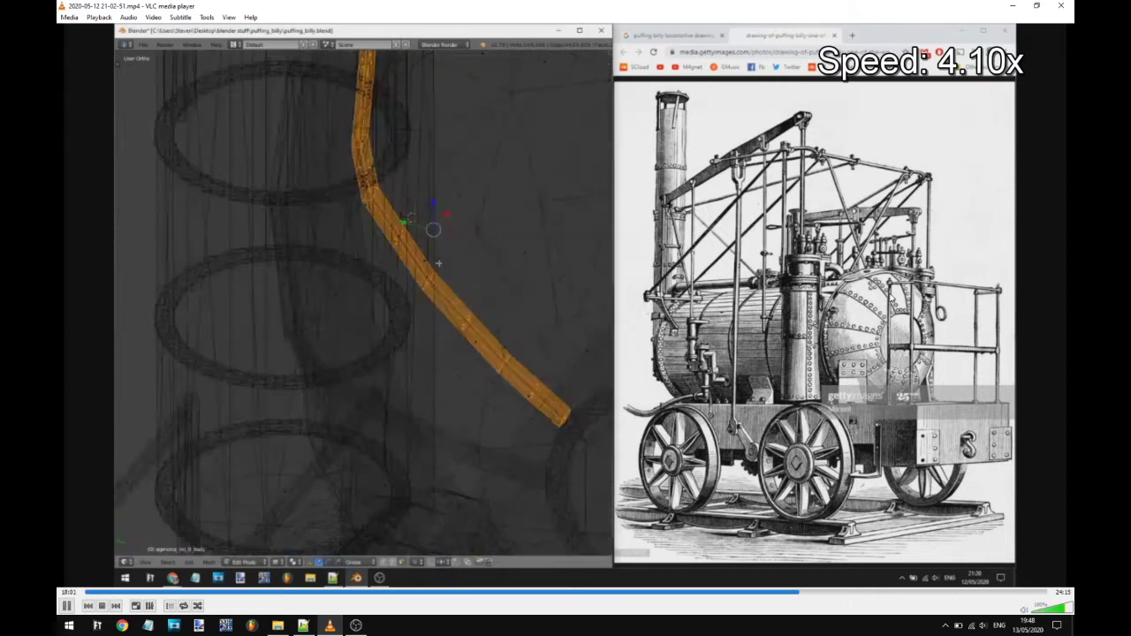
key(bracketright)
key(bracketright)
key(bracketright)
key(bracketright)
key(bracketright)
key(bracketright)
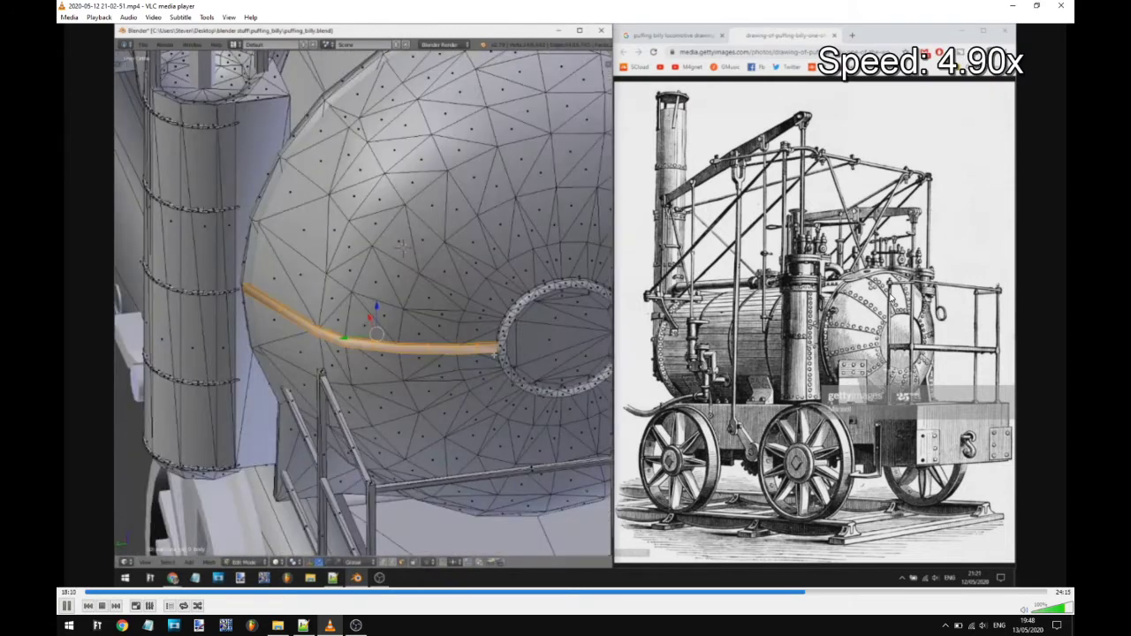
key(bracketright)
key(bracketright)
key(bracketright)
key(bracketright)
key(bracketright)
key(bracketright)
key(bracketright)
key(bracketright)
key(bracketright)
key(bracketright)
key(bracketright)
key(bracketright)
key(bracketright)
key(bracketright)
key(bracketright)
key(bracketright)
key(bracketright)
key(bracketright)
key(bracketright)
key(bracketright)
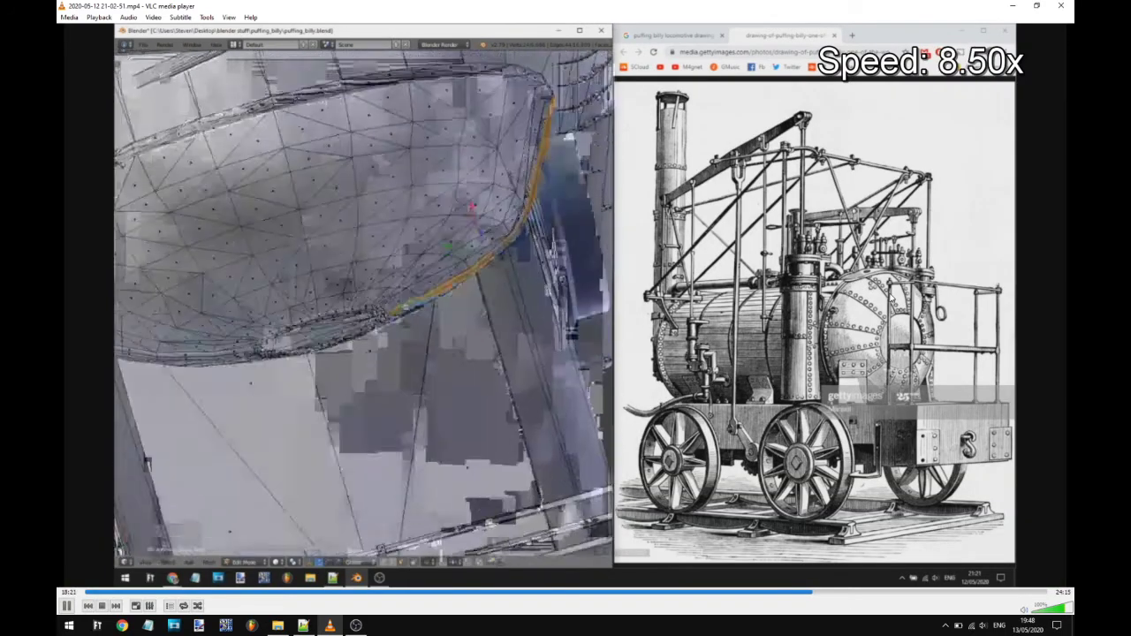
Step: Slow the video's playback down to about 3.80x and fine-tune the rate slightly upward
key(bracketleft)
key(bracketleft)
key(bracketleft)
key(bracketleft)
key(bracketleft)
key(bracketleft)
key(bracketleft)
key(bracketleft)
key(bracketleft)
key(bracketleft)
key(bracketleft)
key(bracketleft)
key(bracketleft)
key(bracketleft)
key(bracketleft)
key(bracketleft)
key(bracketleft)
key(bracketleft)
key(bracketleft)
key(bracketleft)
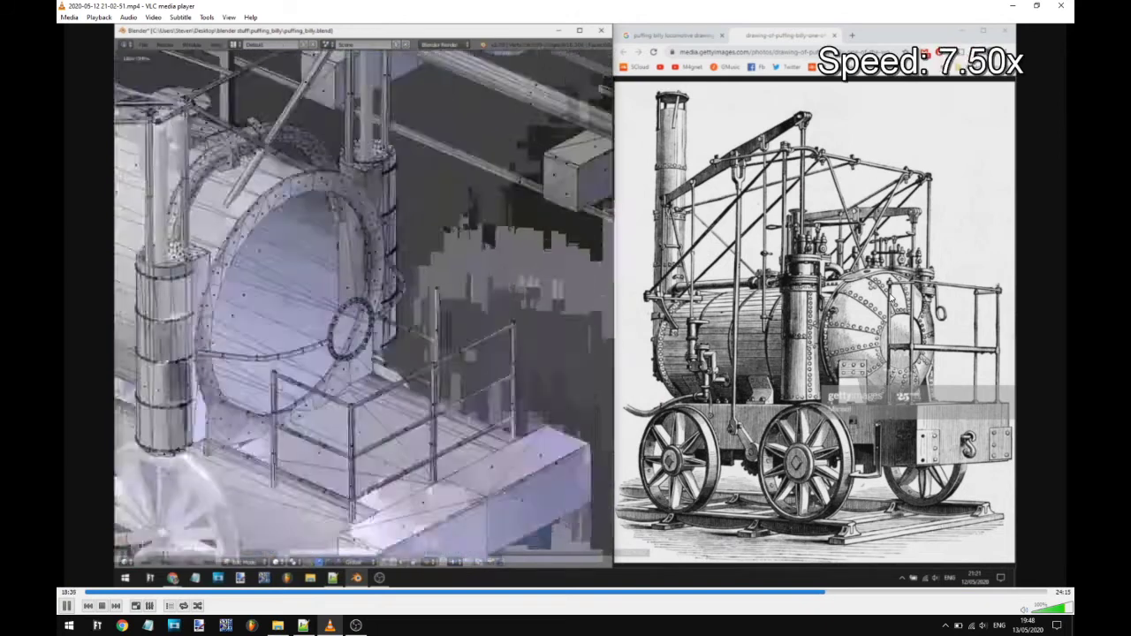
key(bracketleft)
key(bracketleft)
key(bracketleft)
key(bracketleft)
key(bracketleft)
key(bracketleft)
key(bracketleft)
key(bracketleft)
key(bracketright)
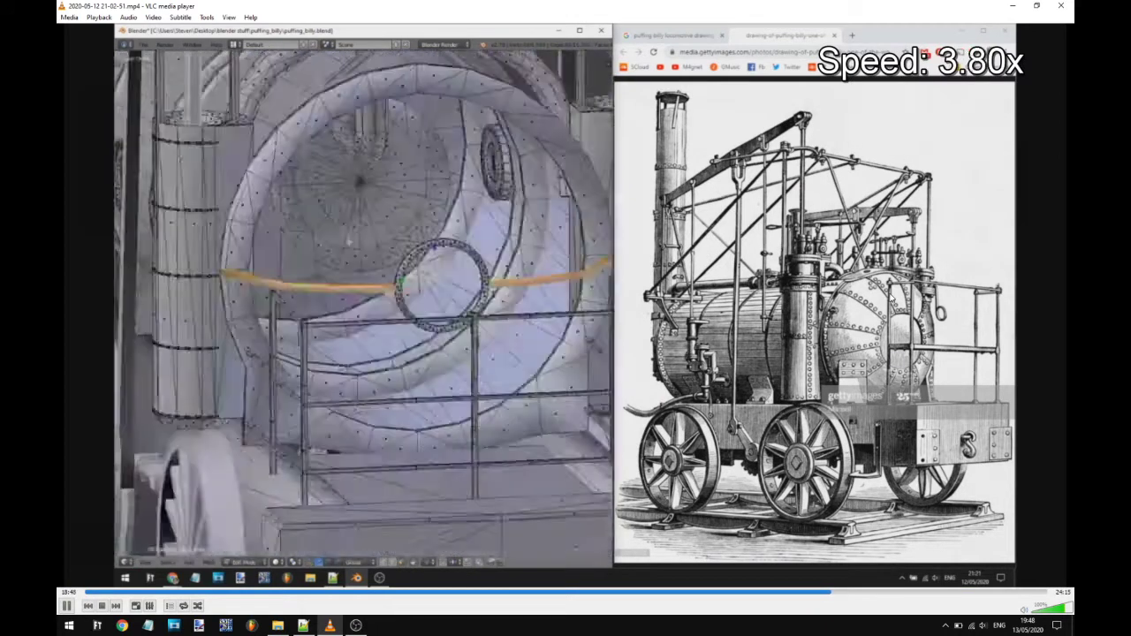
key(bracketright)
key(bracketright)
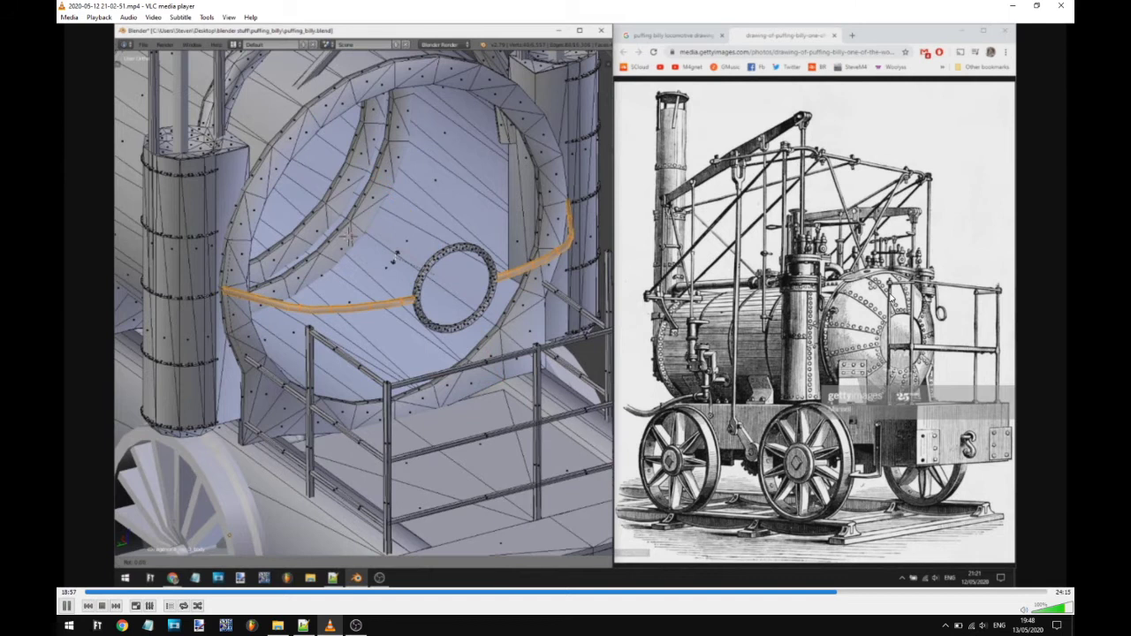